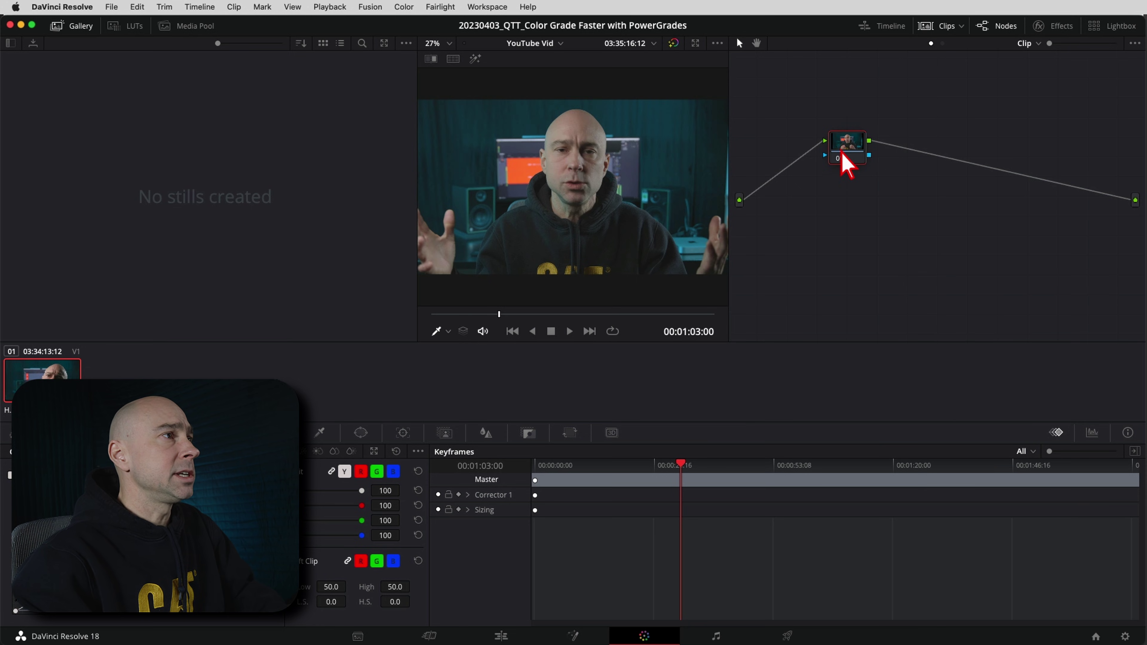
Step: Build a chain of four serial nodes after node 01, removing a stray branching node
left_click_drag(841, 150, 828, 145)
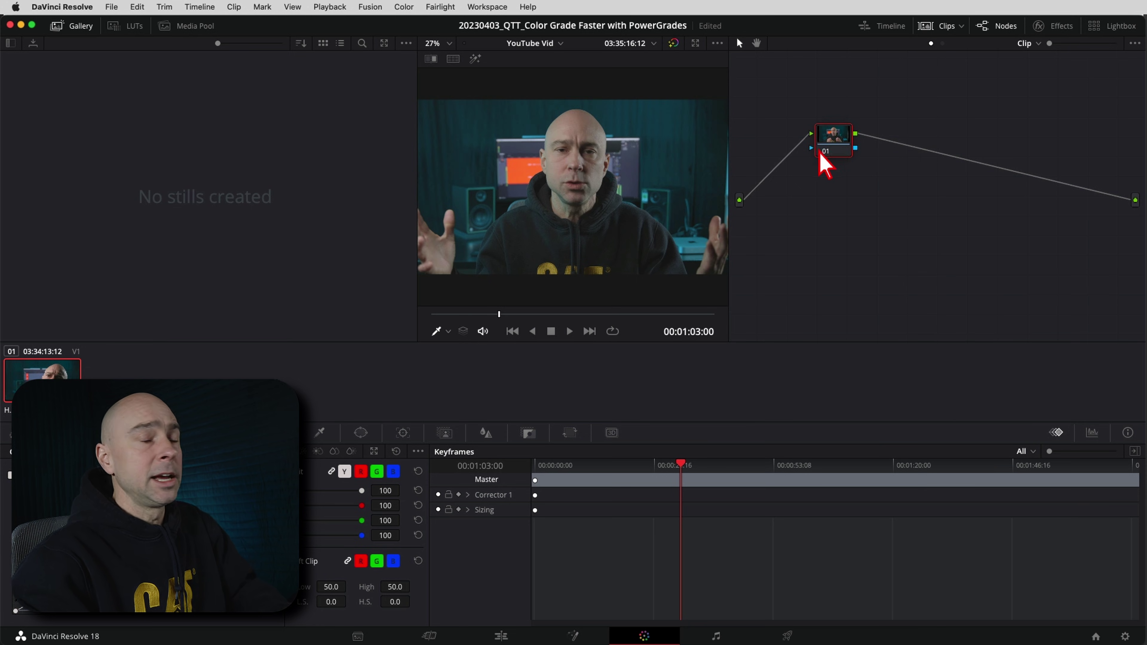
key("alt+s")
key("alt+s")
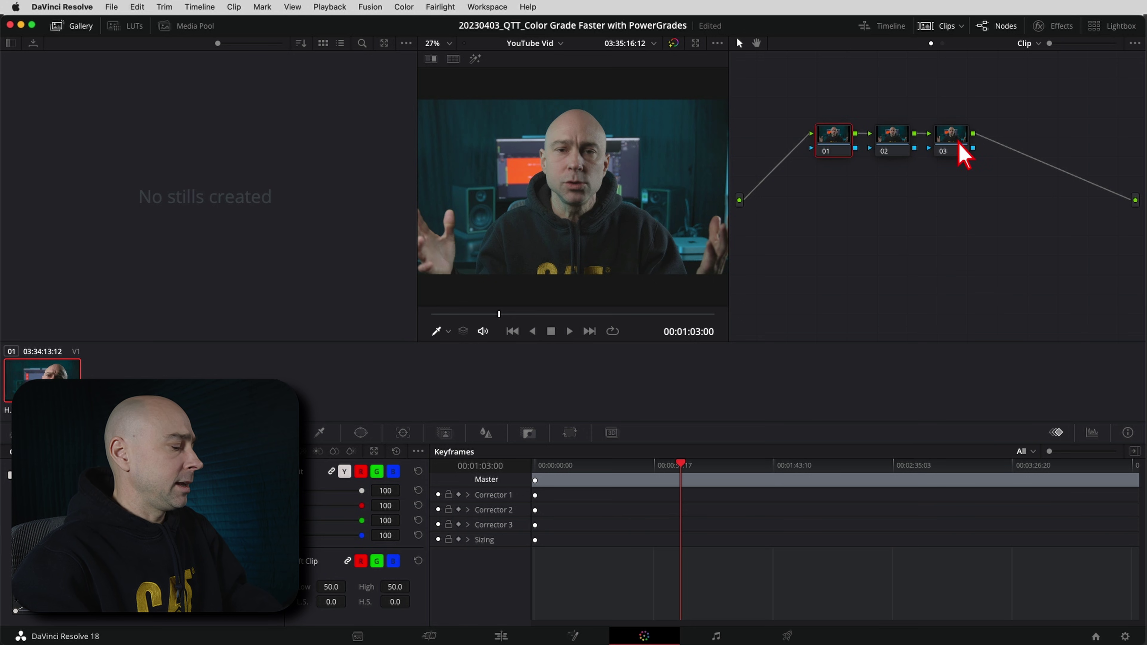
key("alt+o")
key("super+z")
left_click(947, 141)
key("alt+s")
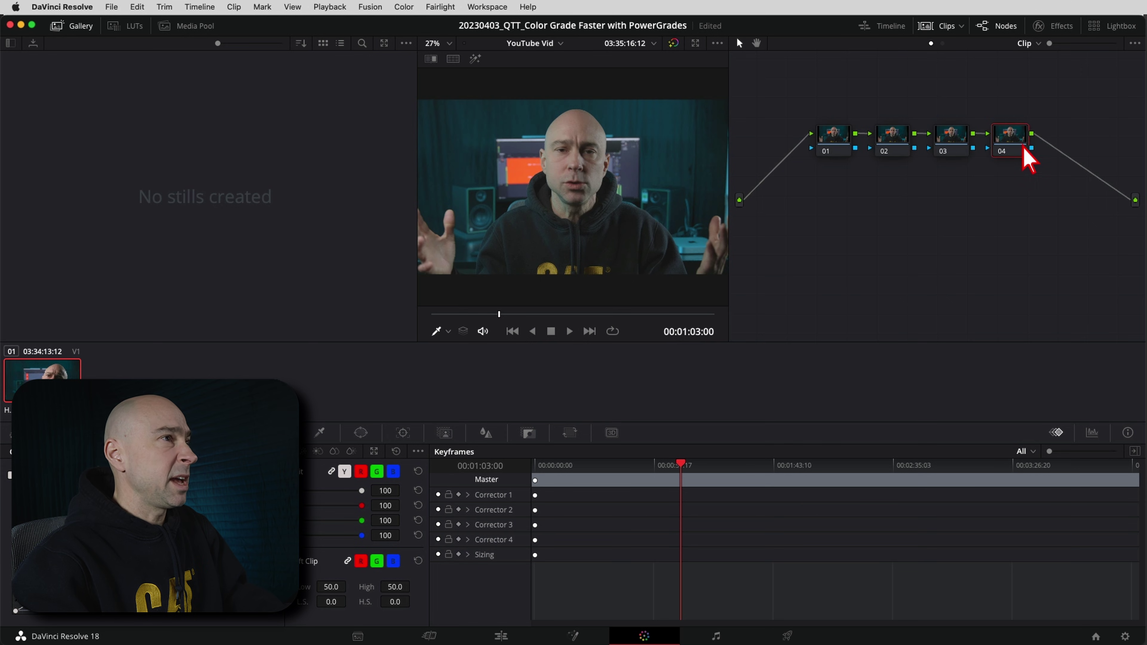
Step: Apply the Canon Log full-to-full-range LUT from canon-lut-201911/1dlut to node 04
left_click(132, 31)
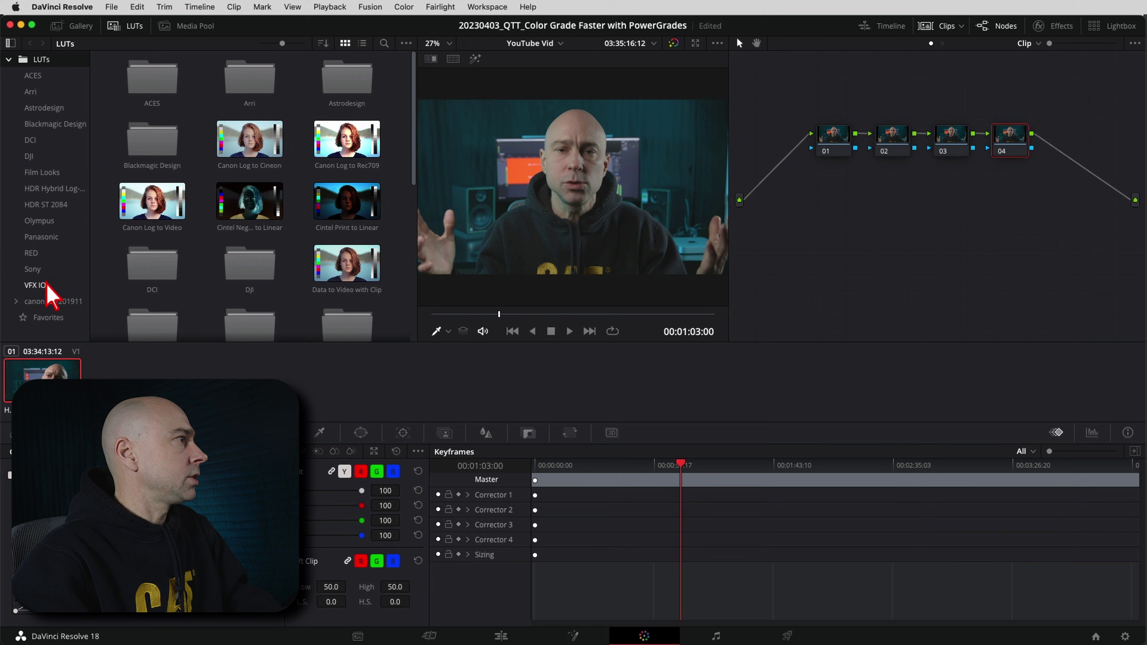
left_click(48, 301)
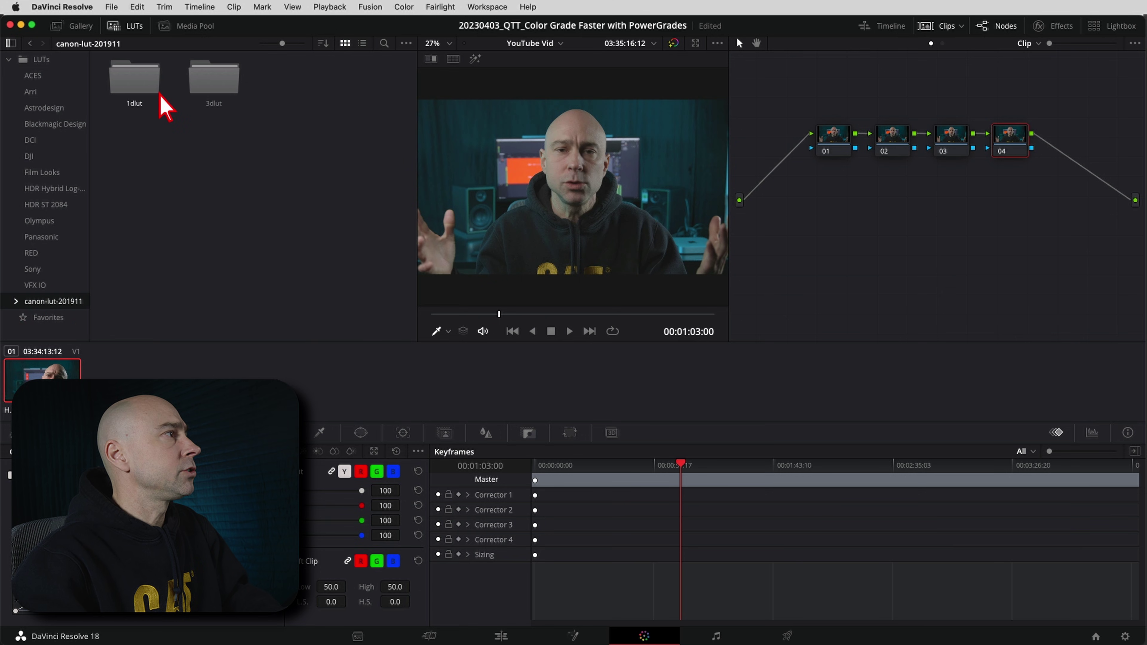
double_click(145, 89)
double_click(120, 95)
left_click_drag(212, 159, 1020, 156)
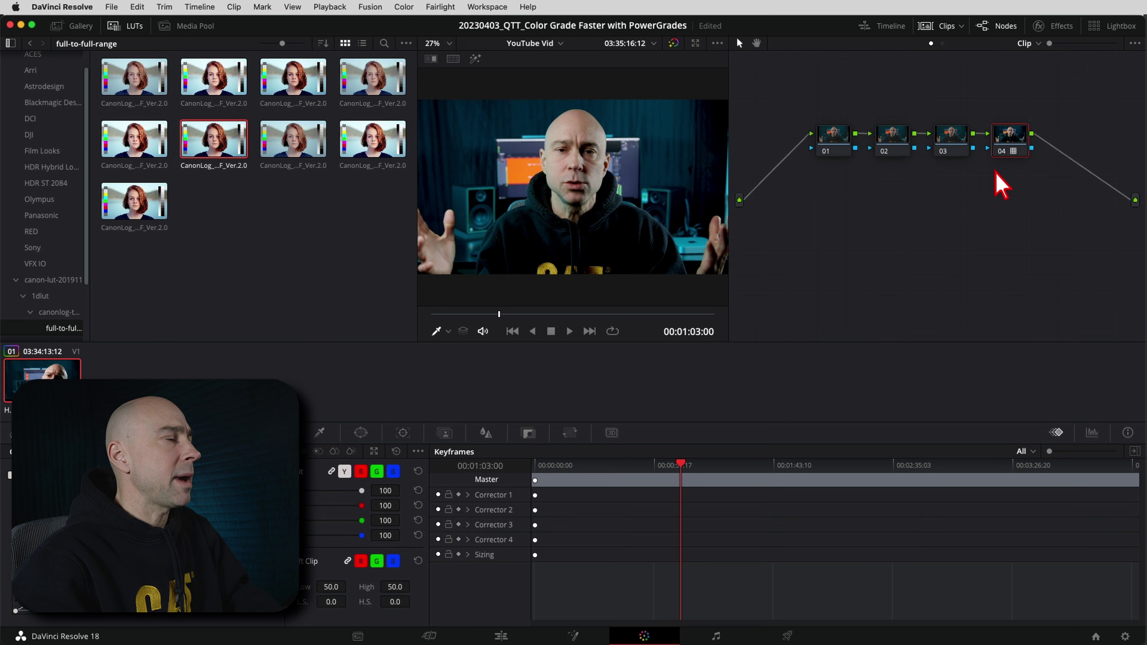
Step: Set node 04's key output gain to 0.250, then bring up node 01's primary wheels
left_click(445, 433)
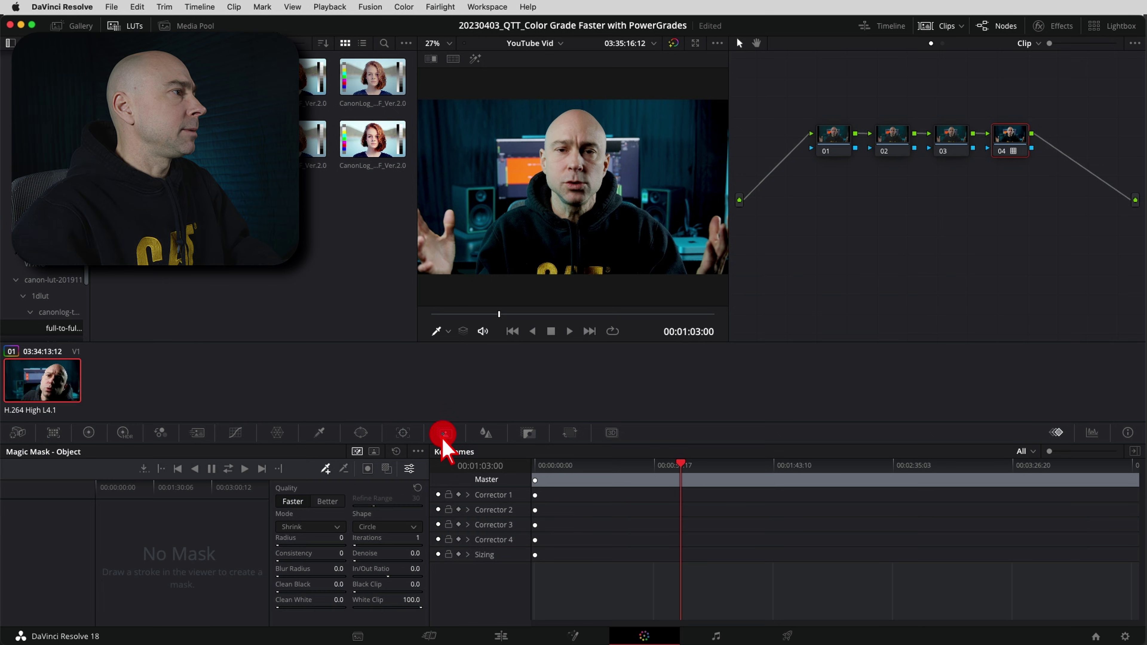
left_click(528, 433)
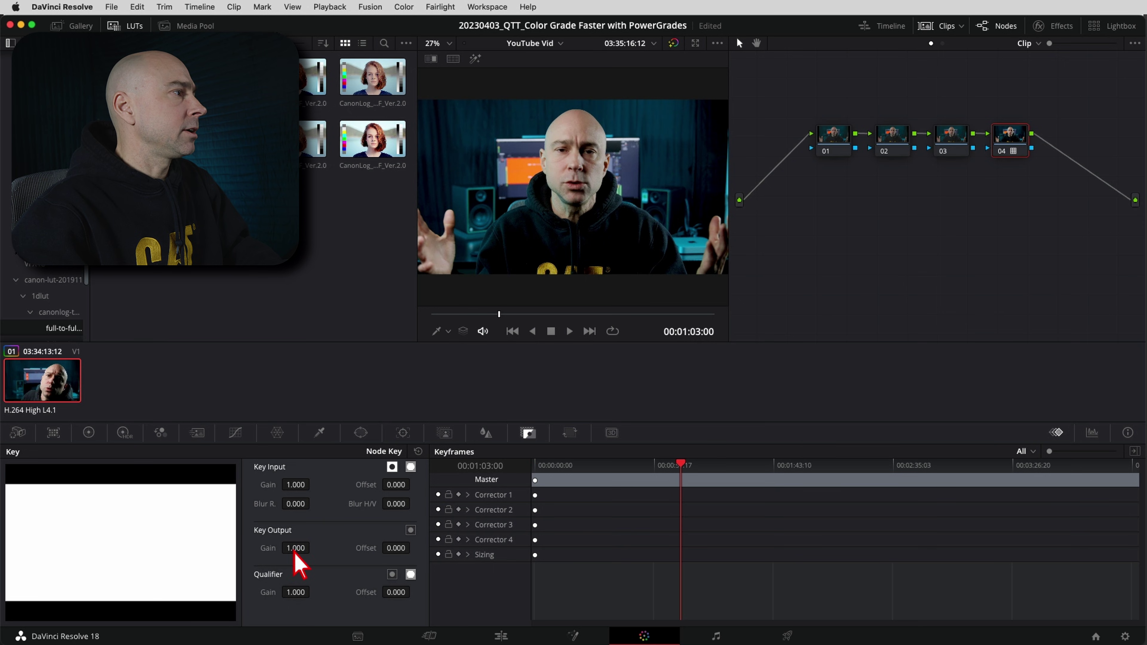
key("Return")
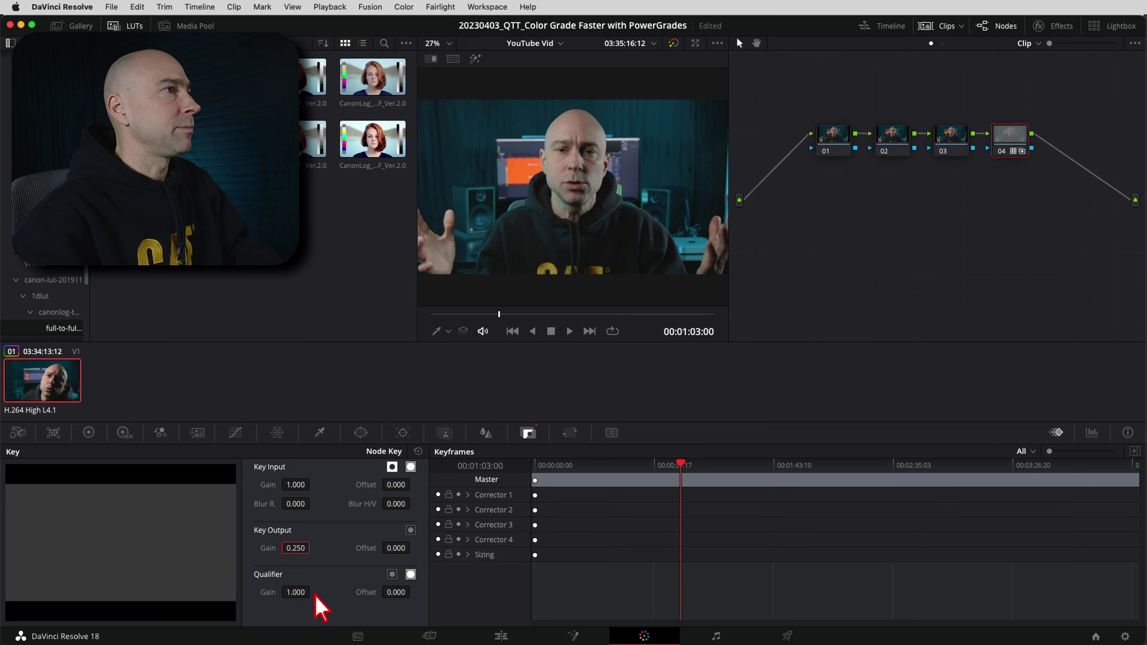
left_click(838, 138)
left_click(89, 433)
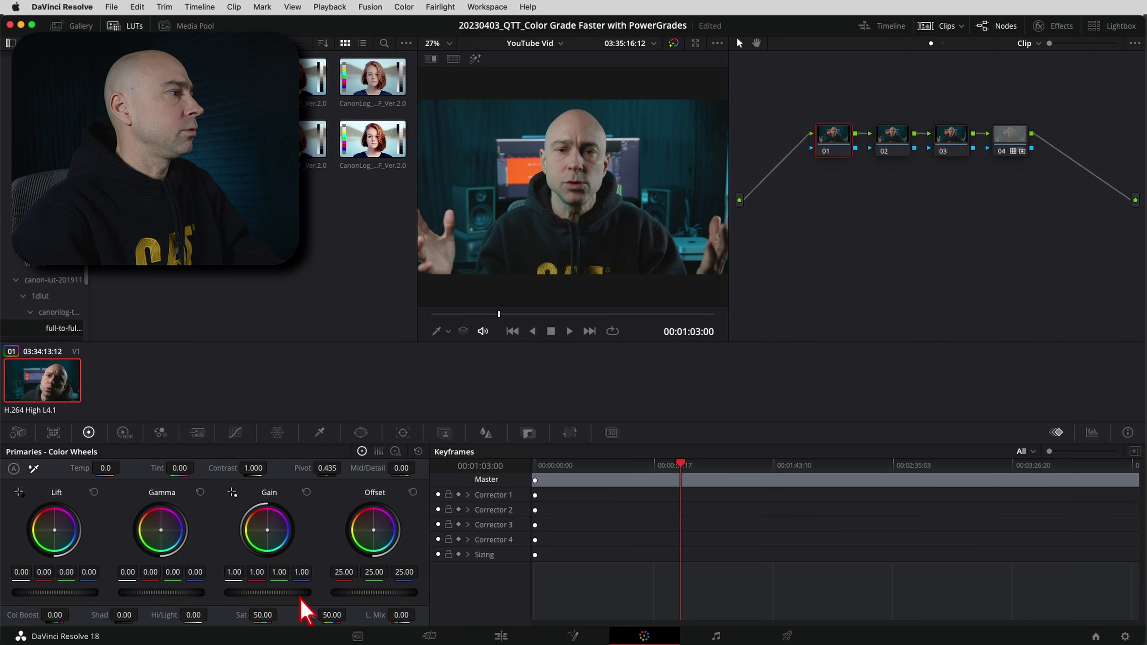
Step: With RGB parade showing, raise node 01's contrast to 1.162 and nudge gamma up slightly
left_click(1093, 432)
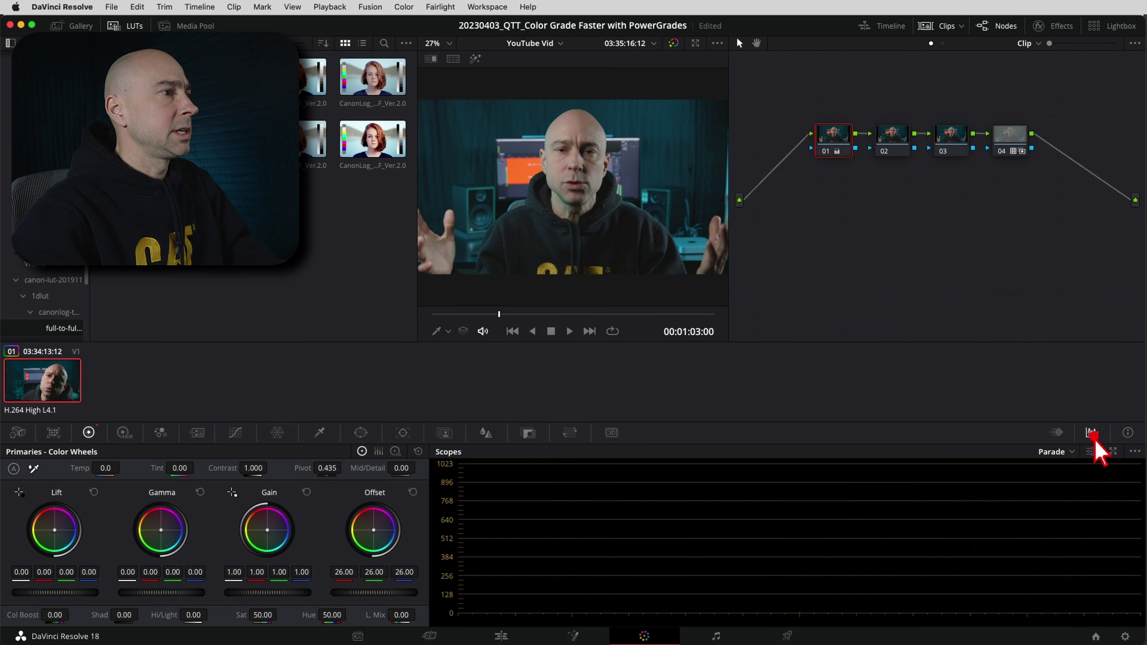
left_click_drag(241, 470, 296, 482)
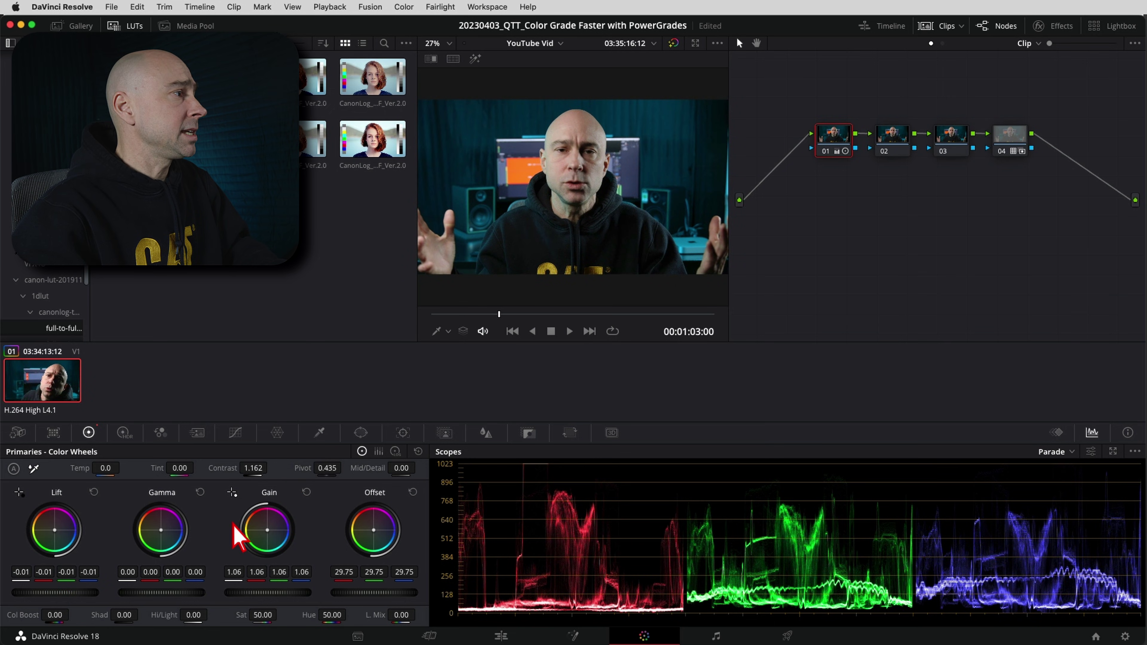
left_click_drag(170, 595, 169, 594)
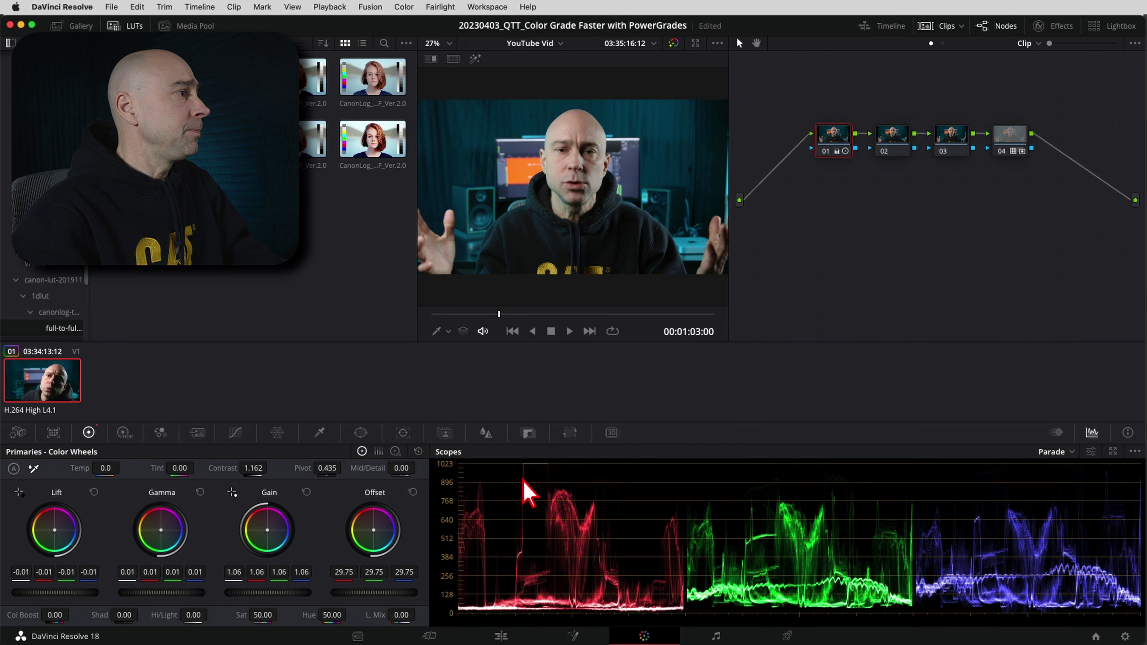
Step: Add an enlarged, inverted circular window on node 02 with softness 10.99
left_click(891, 145)
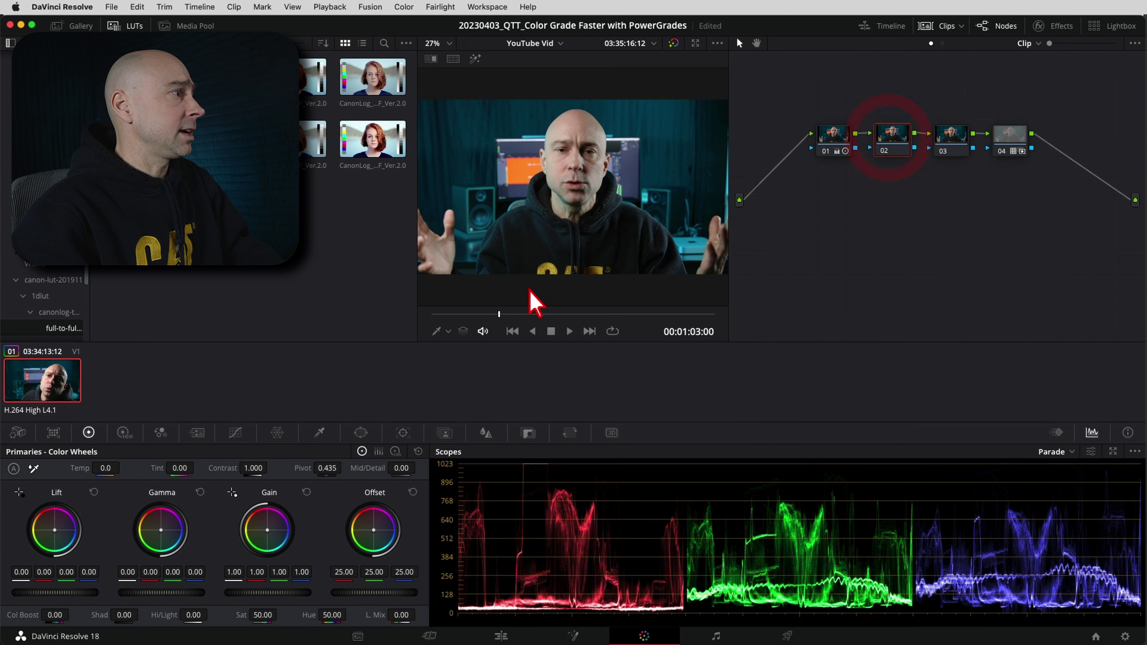
left_click(364, 434)
left_click(26, 532)
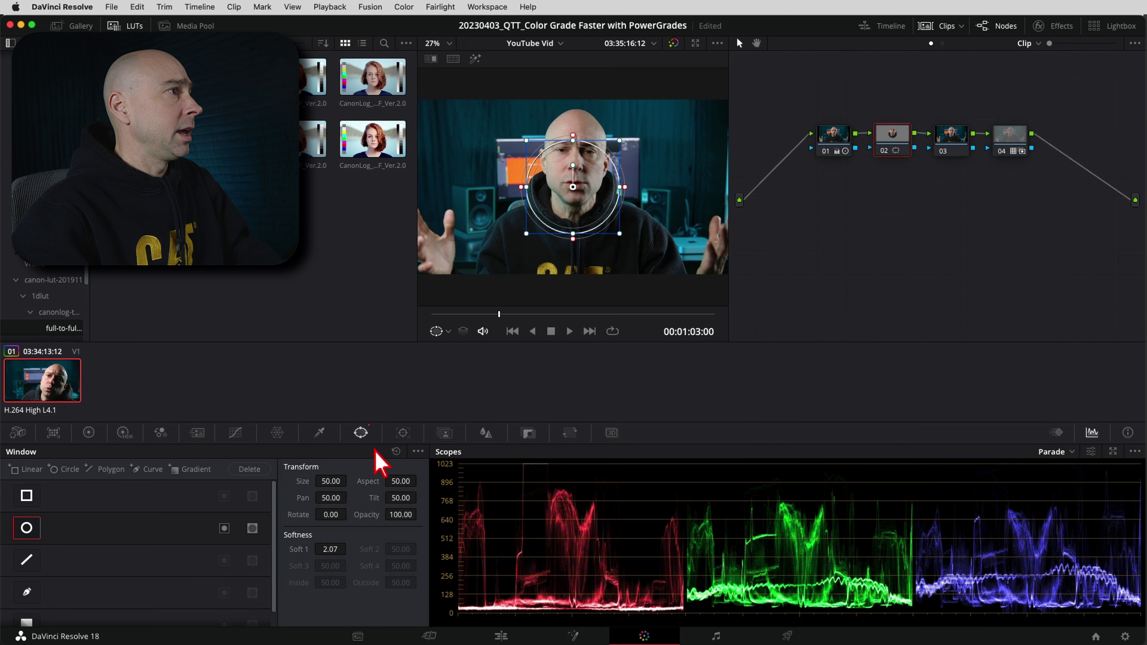
scroll(601, 244, "down", 2)
left_click_drag(612, 228, 657, 271)
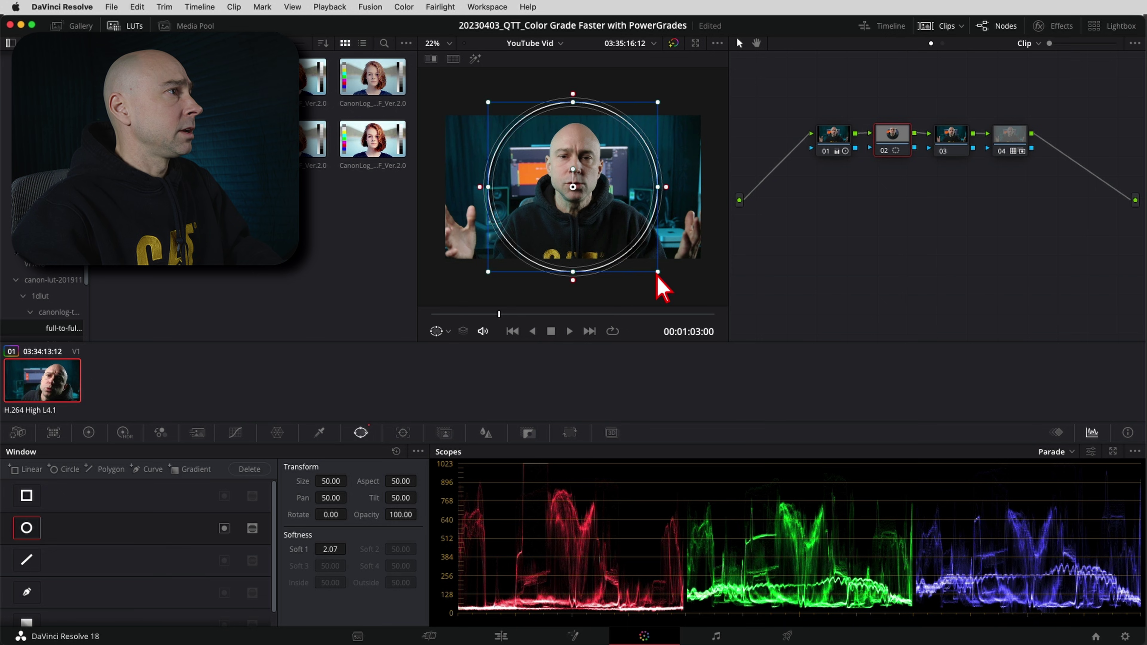
left_click_drag(671, 200, 680, 187)
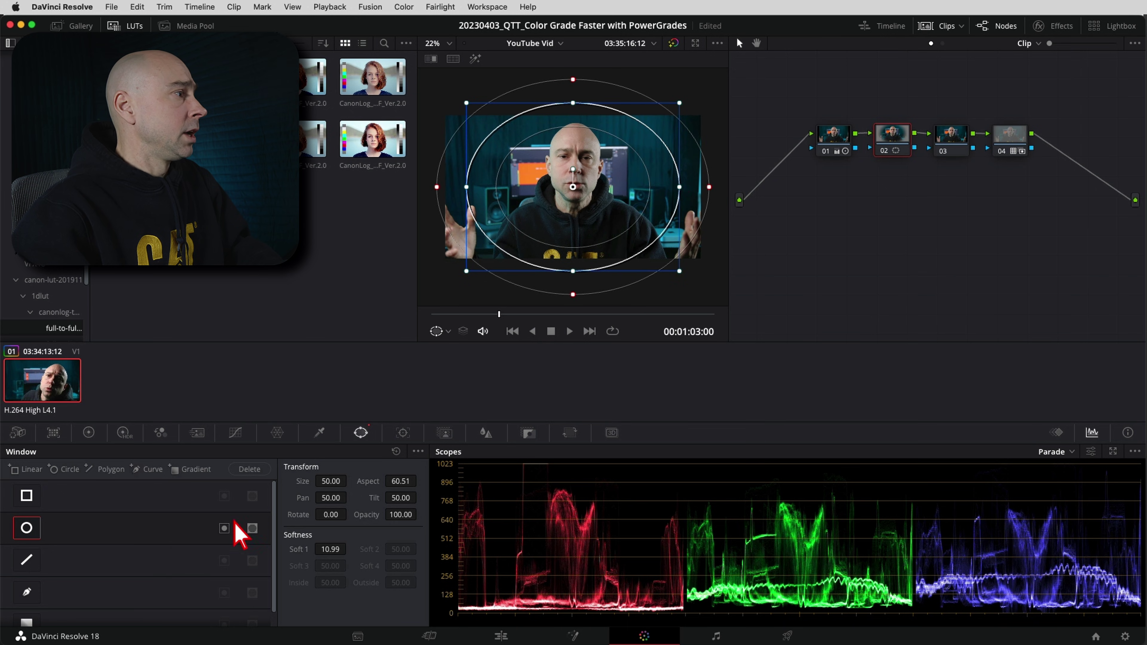
left_click(224, 528)
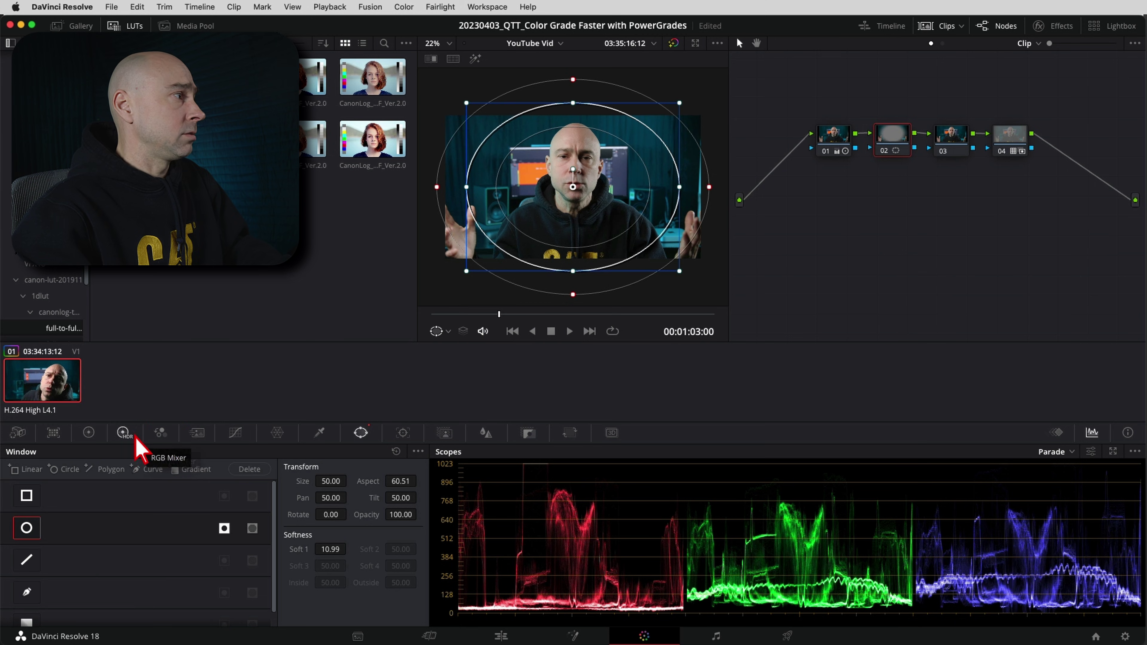
Step: Pull node 02's curve down to darken the vignette, then ready node 03's sharpen controls
left_click(236, 432)
mouse_move(129, 548)
left_mouse_down()
mouse_move(153, 576)
mouse_move(144, 552)
left_mouse_up()
left_click(143, 551)
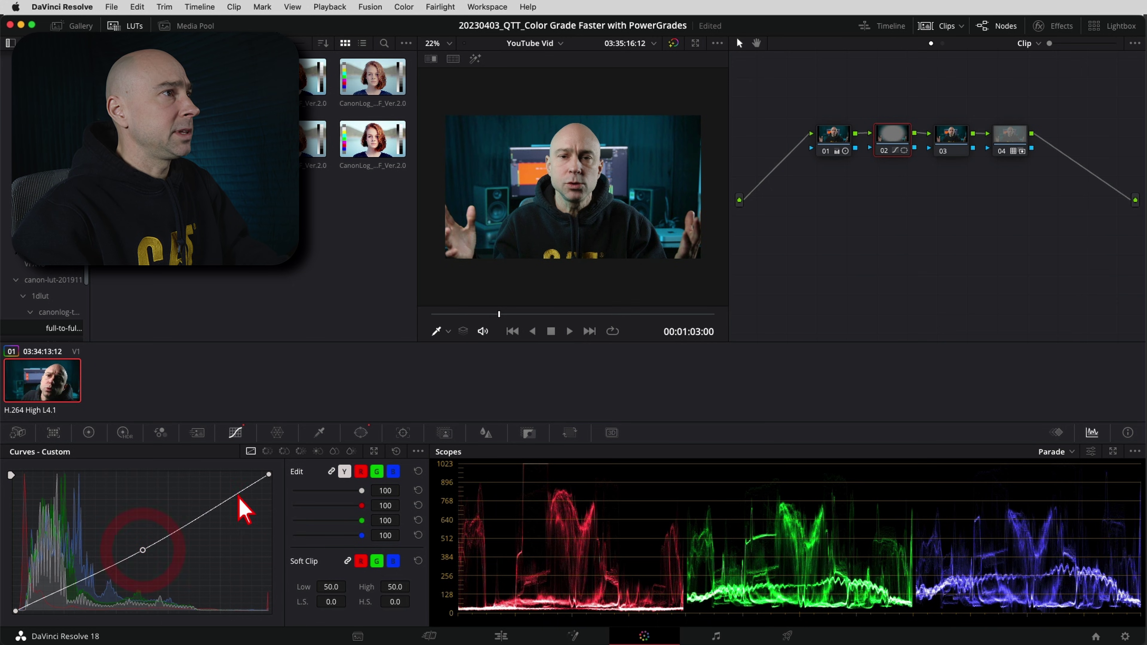
left_click(952, 134)
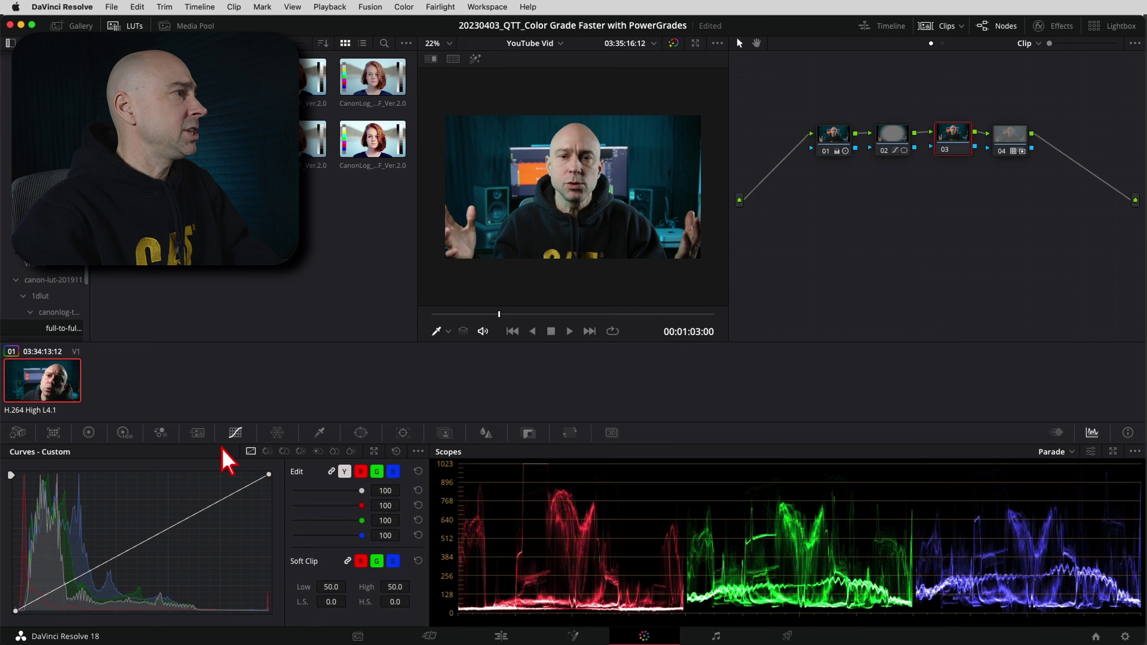
left_click(486, 433)
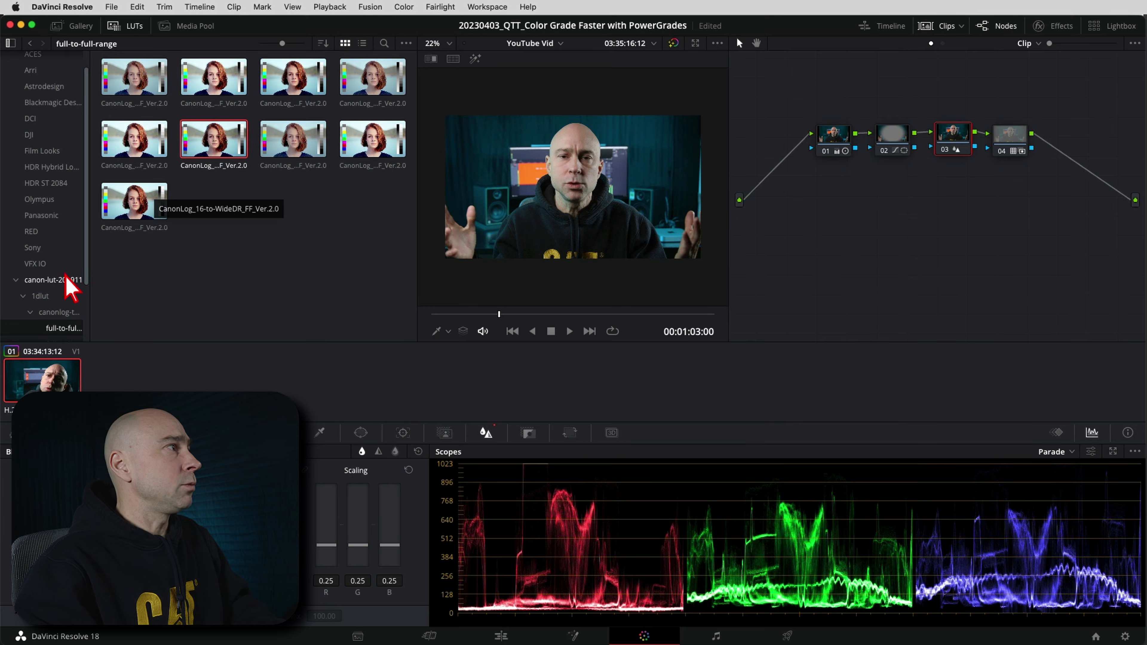
Step: Close the LUT browser, show the Gallery albums, and grab still 1.1.1 of the grade
left_click(135, 31)
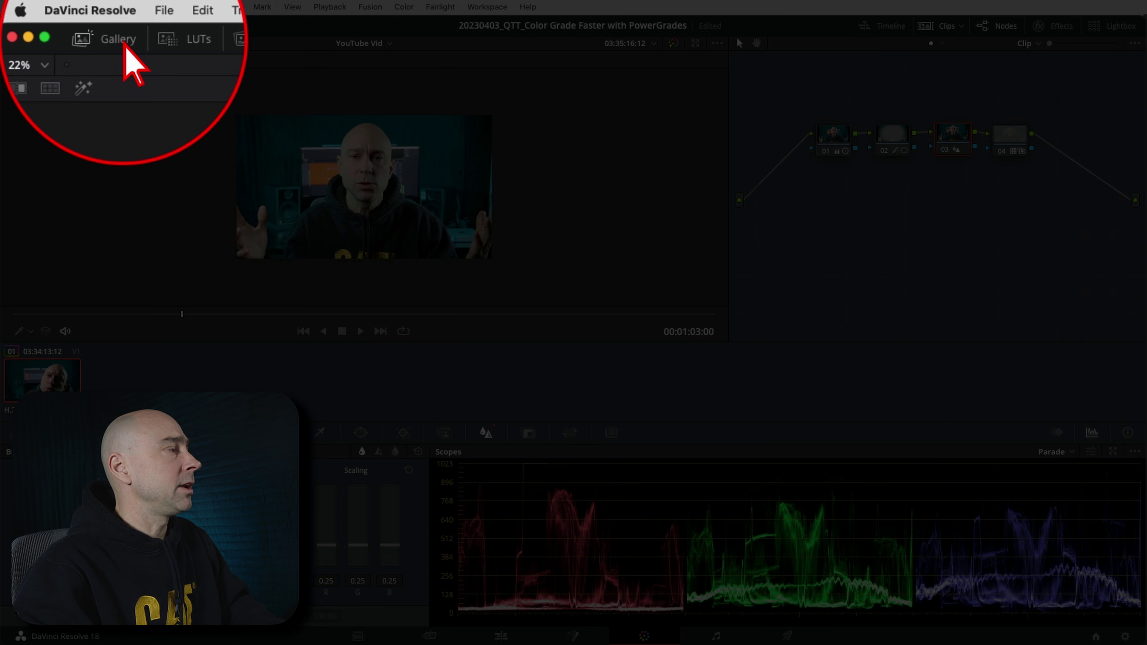
left_click(125, 45)
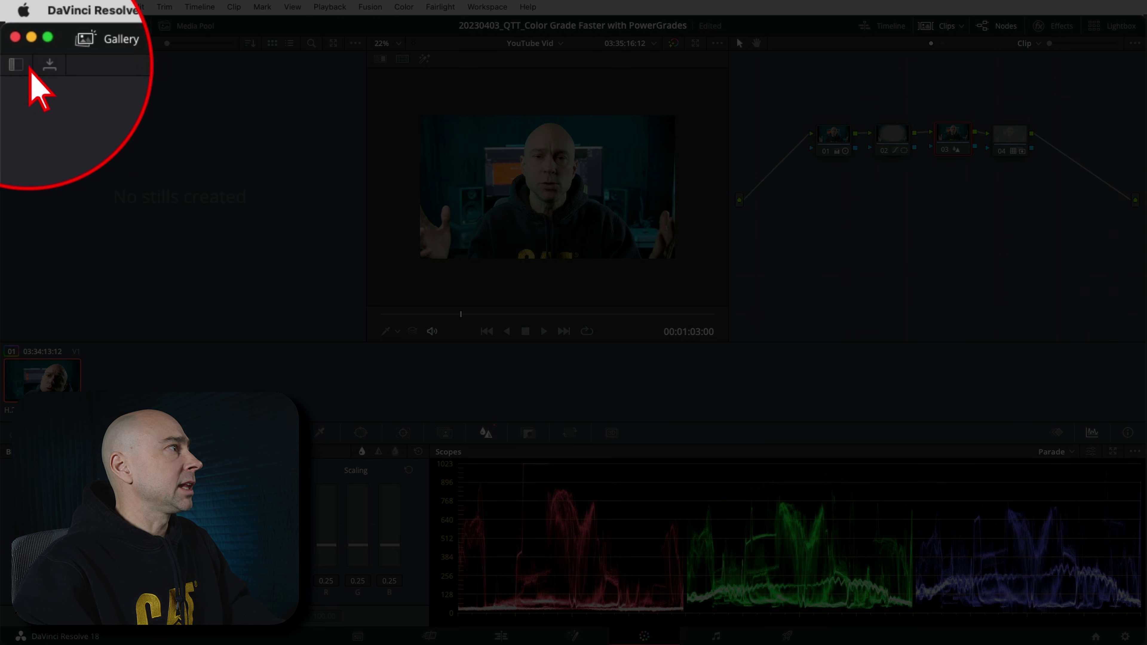
left_click(16, 65)
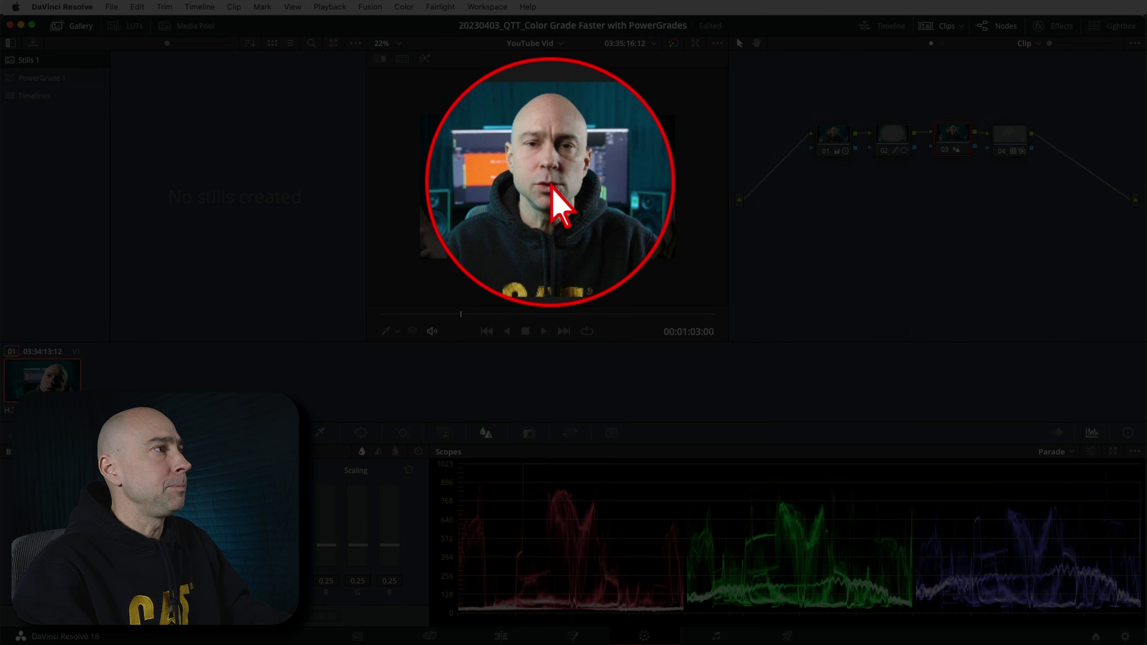
right_click(552, 186)
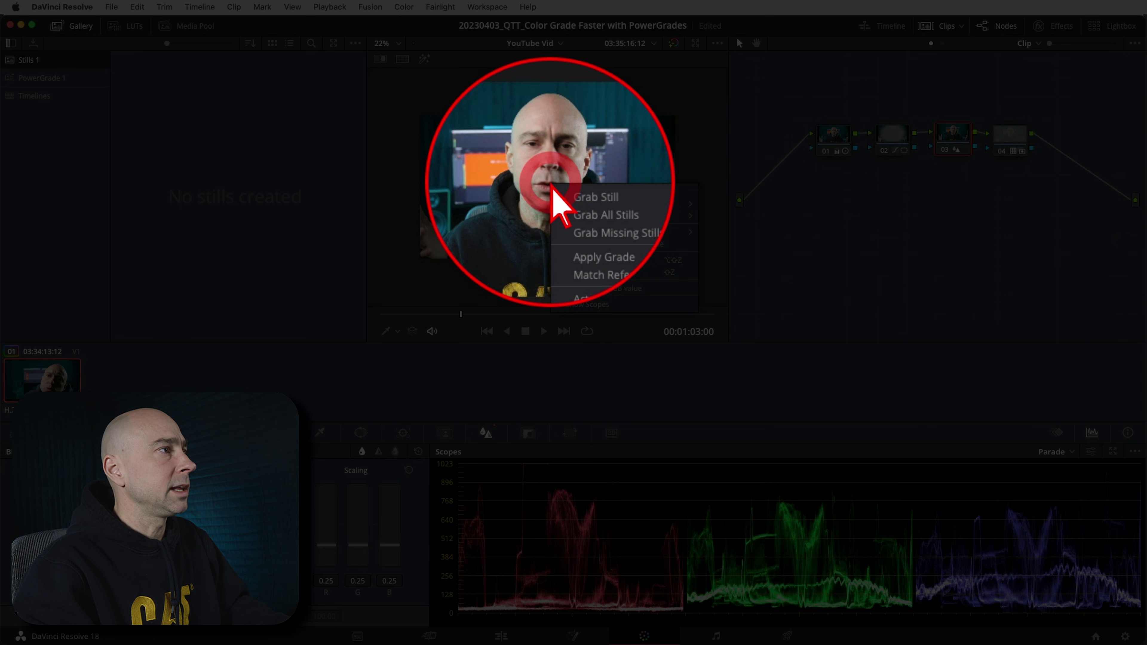
left_click(586, 193)
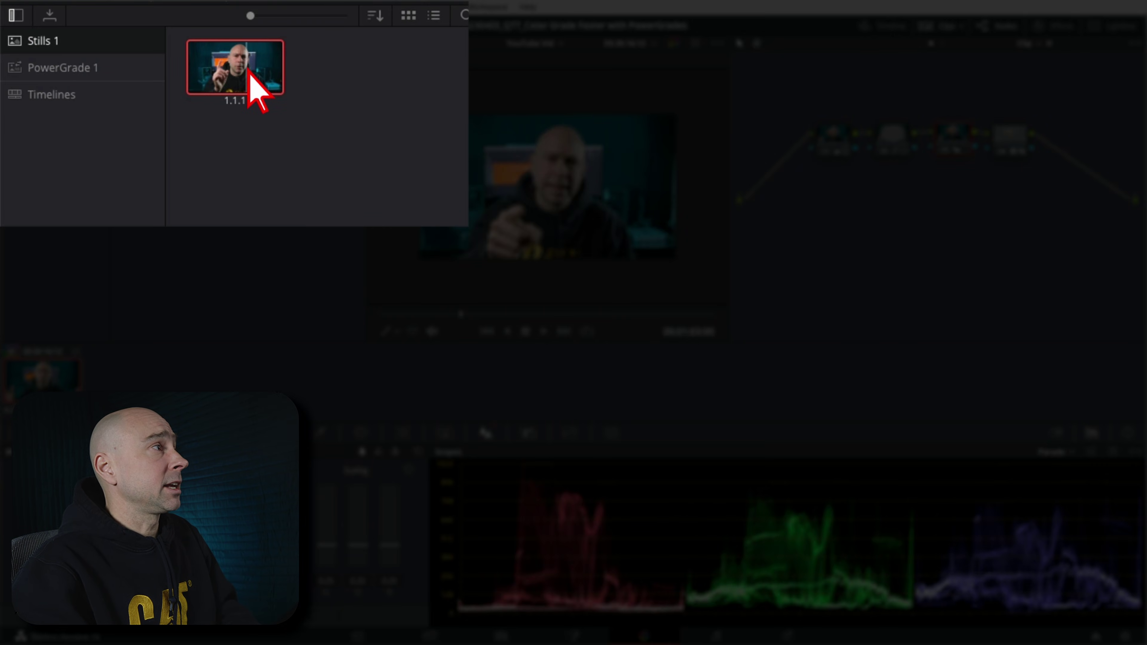
Step: Move still 1.1.1 into PowerGrade 1 and label it 'Talking Head'
left_click_drag(248, 84, 90, 79)
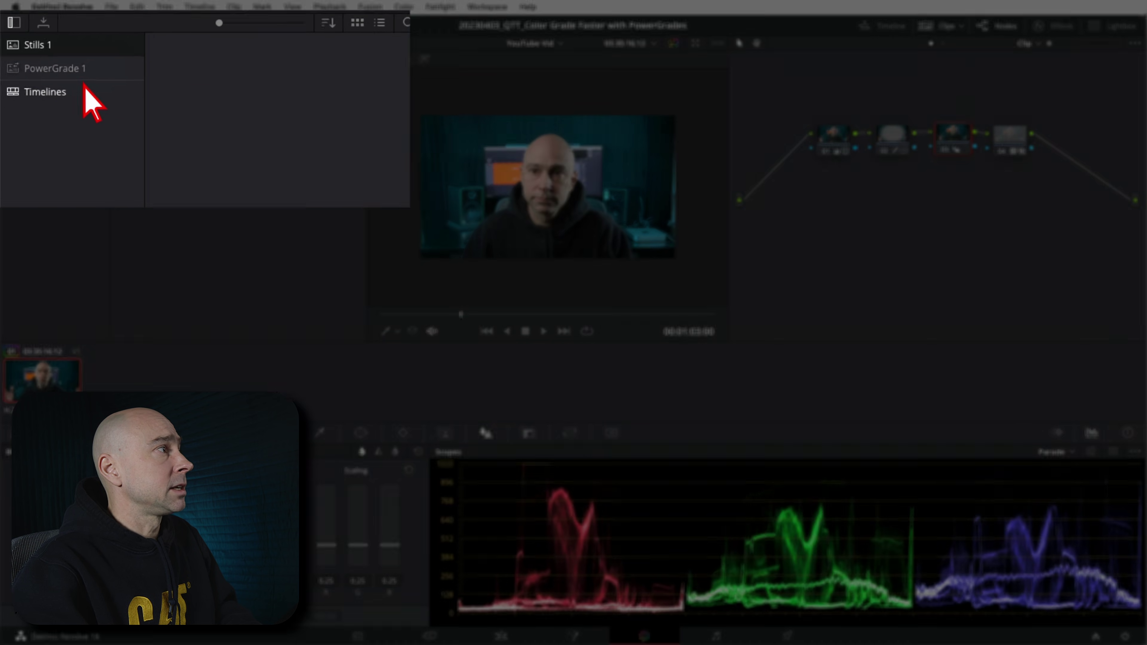
left_click(64, 67)
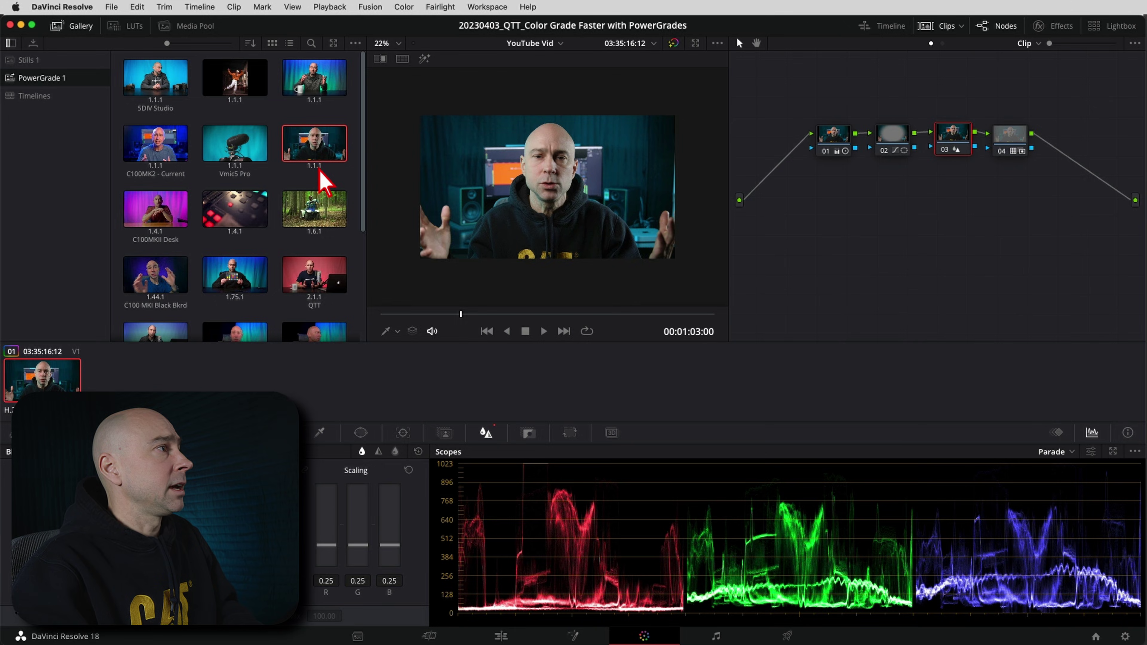
right_click(480, 199)
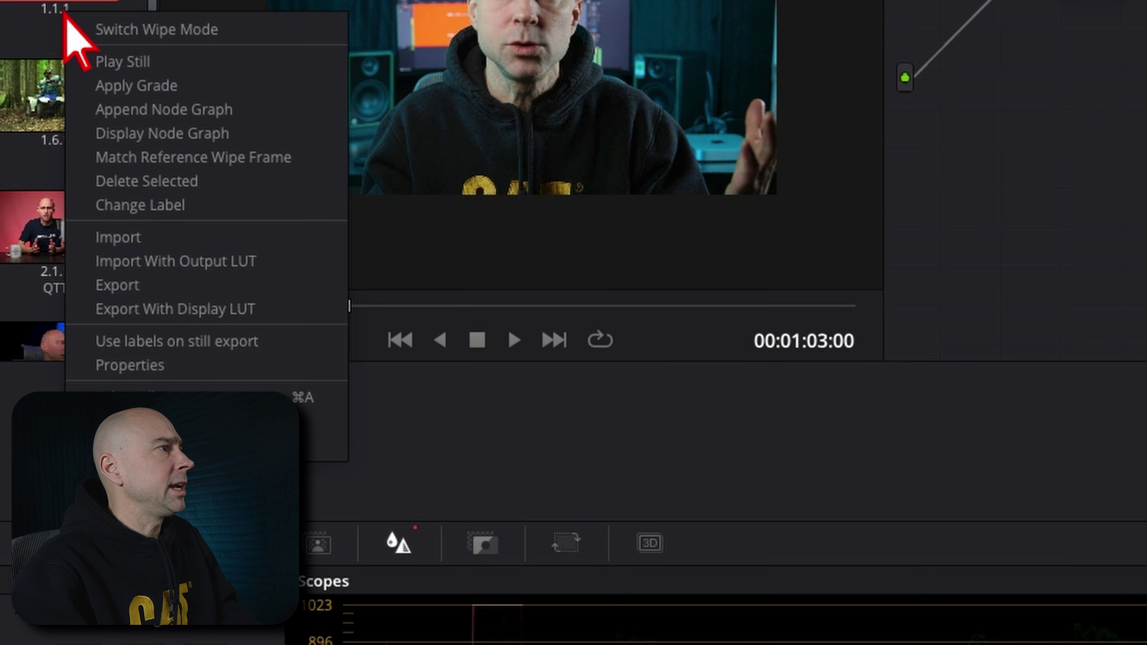
left_click(190, 209)
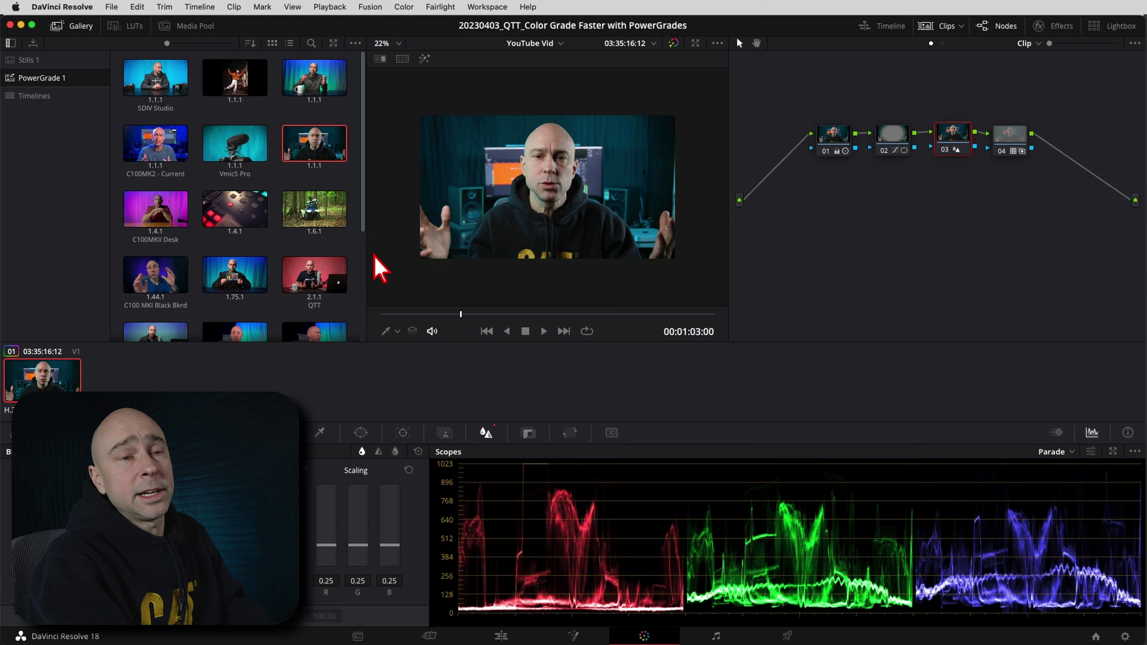
type("Talking Head")
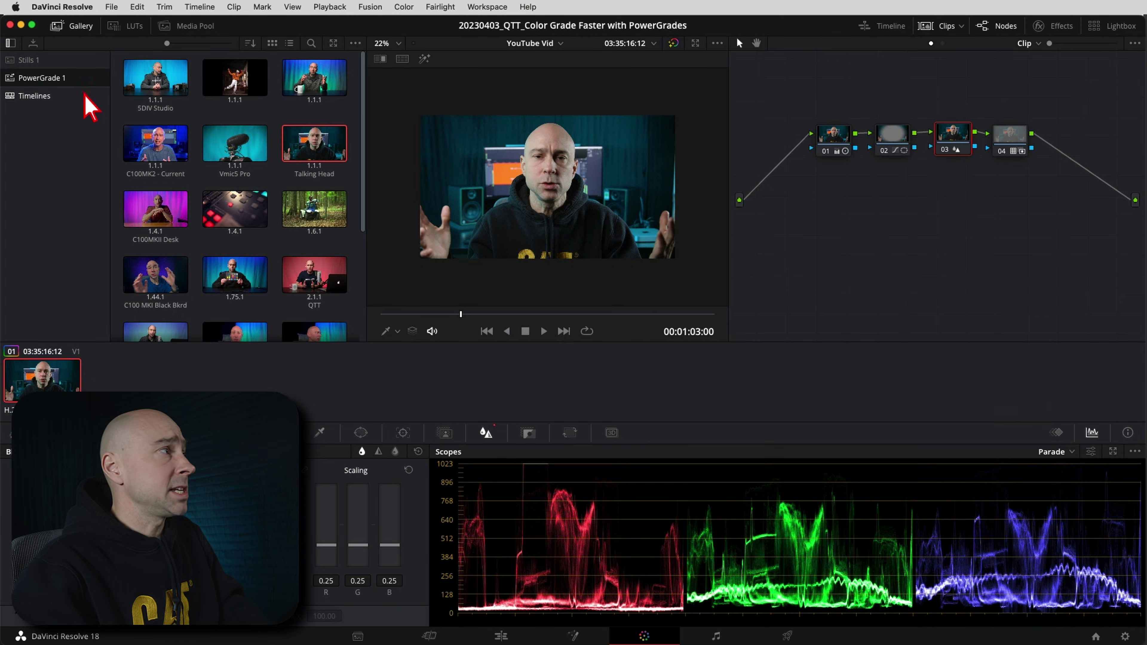
Step: Bring up the PowerGrade 1 album's options, then the node graph's context menu
right_click(66, 79)
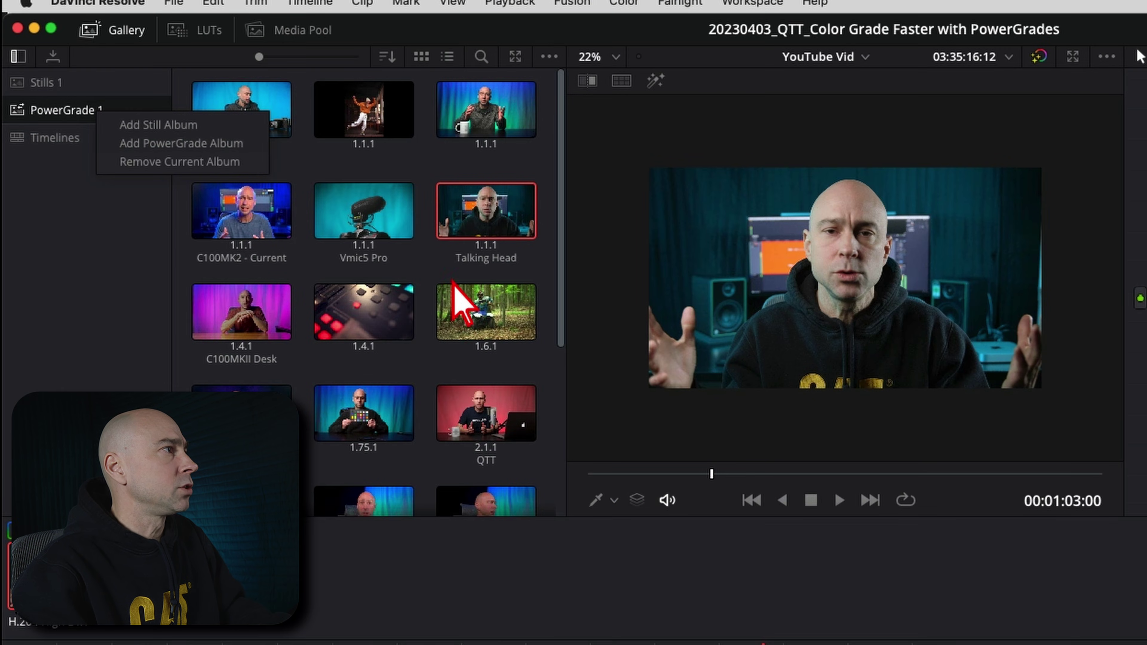
scroll(504, 308, "down", 6)
scroll(417, 379, "up", 4)
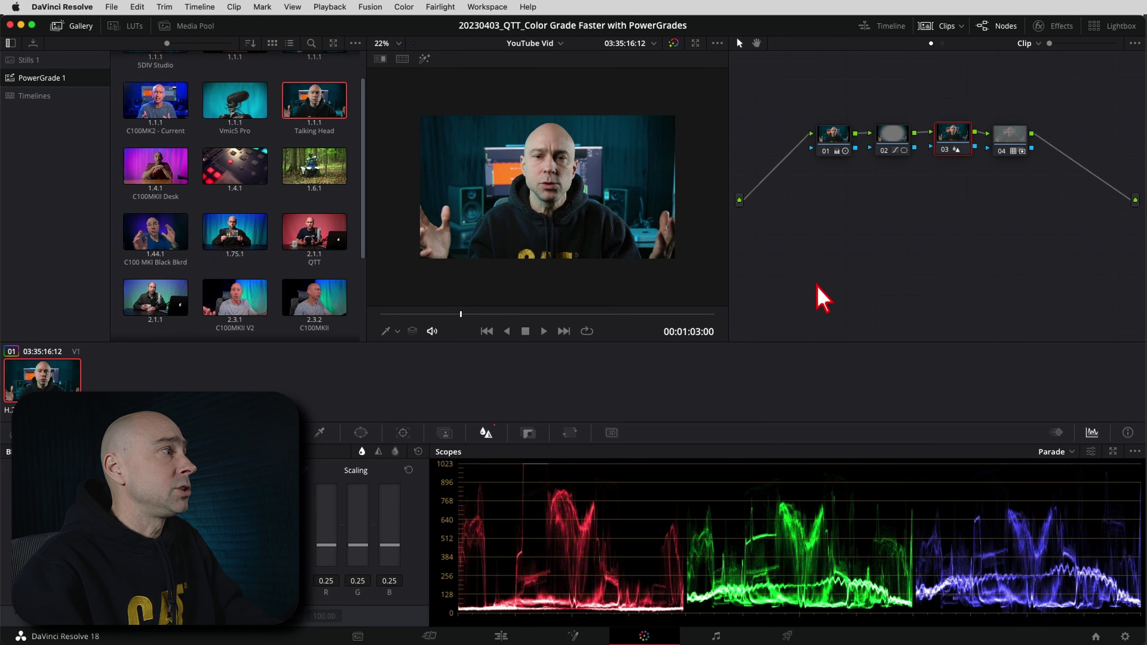
right_click(855, 190)
Step: Reset all grades and nodes, then drag the 'Talking Head' still onto the clip to restore four nodes
left_click(889, 204)
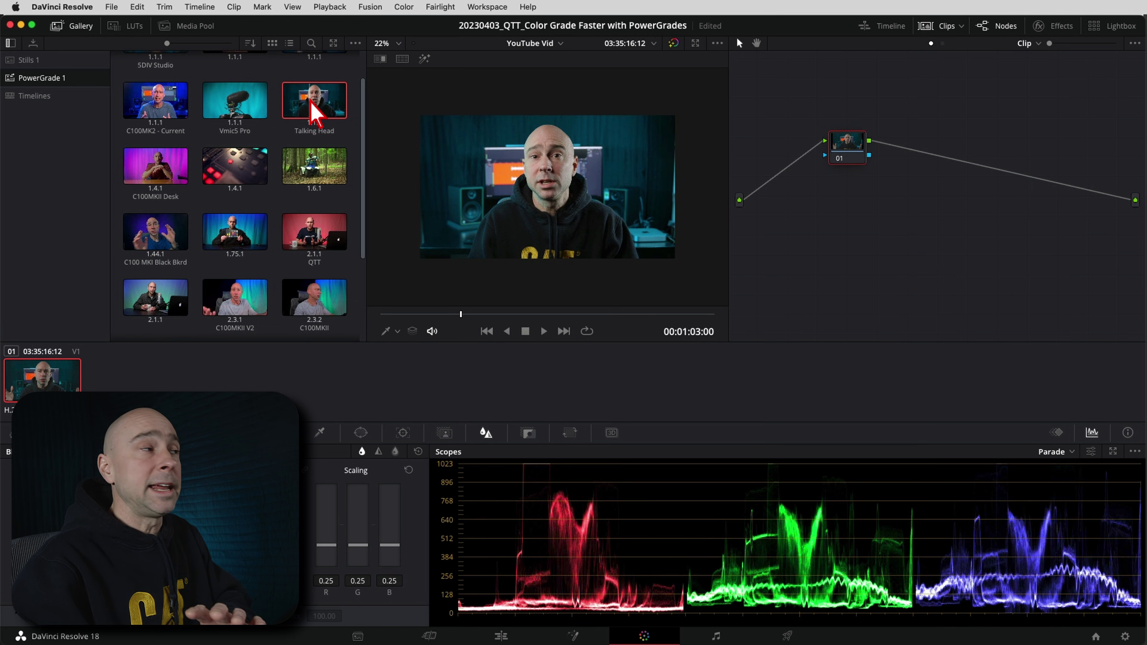
left_click_drag(313, 109, 840, 151)
scroll(841, 218, "left", 3)
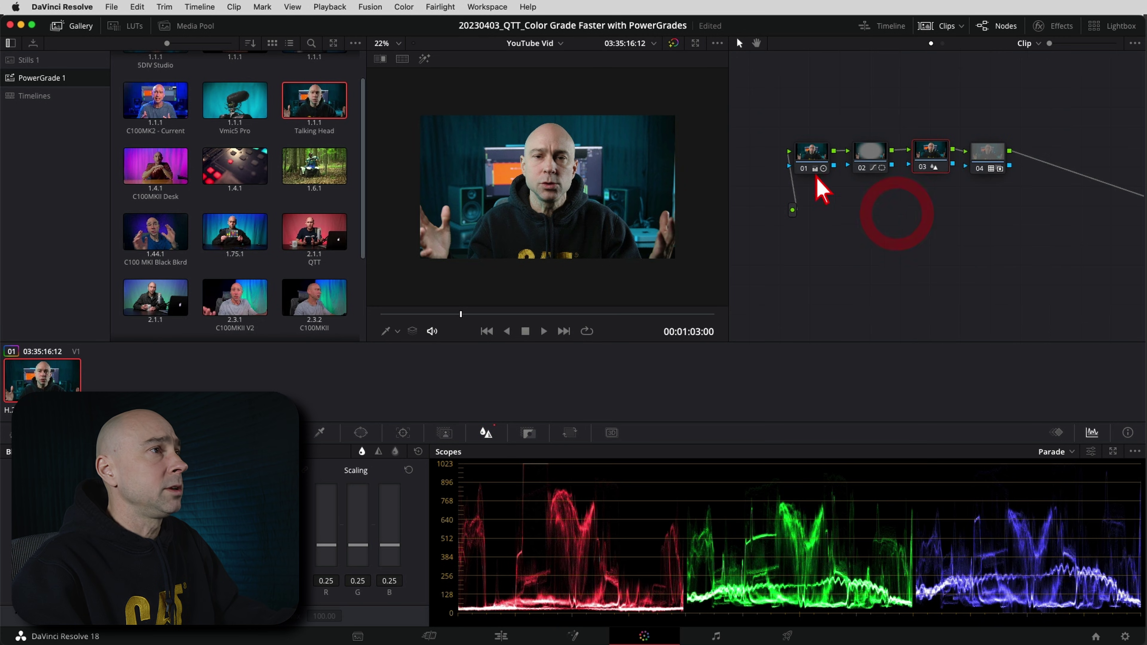